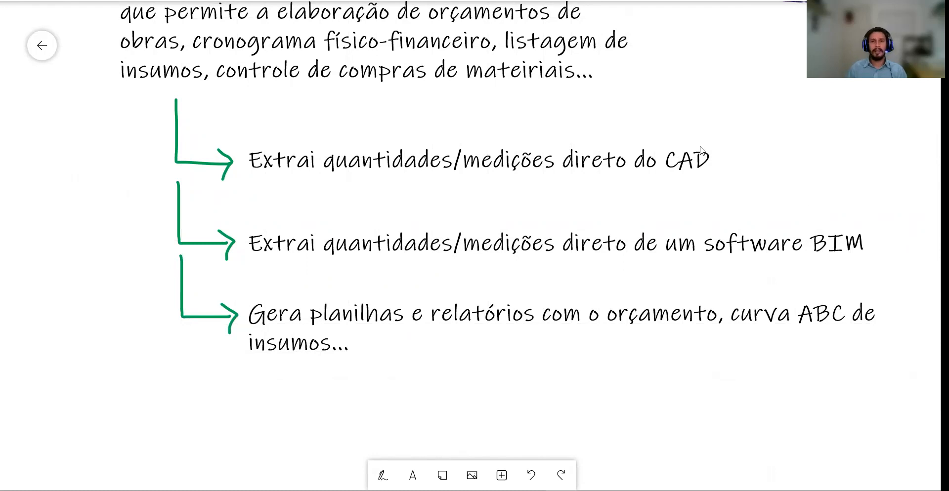
- Examine the whiteboard notes on the supported price databases and on customising price banks
scroll(709, 153, "down", 2, "ctrl")
left_click_drag(786, 133, 356, 205)
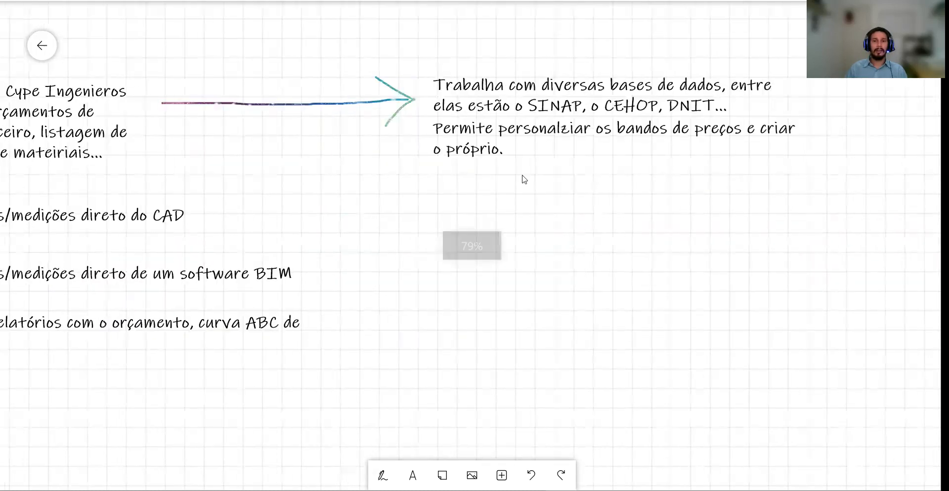
scroll(583, 136, "up", 3)
left_click_drag(680, 162, 689, 184)
left_click_drag(726, 290, 667, 354)
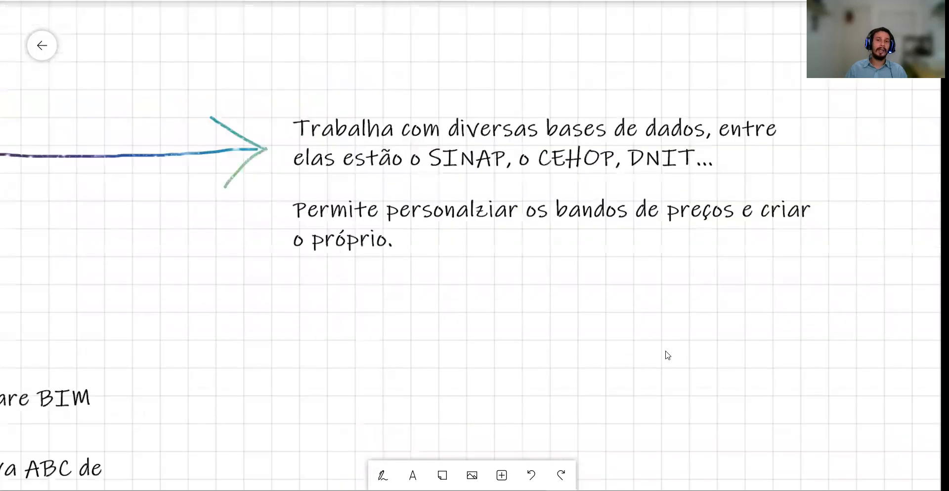
scroll(730, 328, "up", 2, "ctrl")
left_click_drag(728, 328, 718, 373)
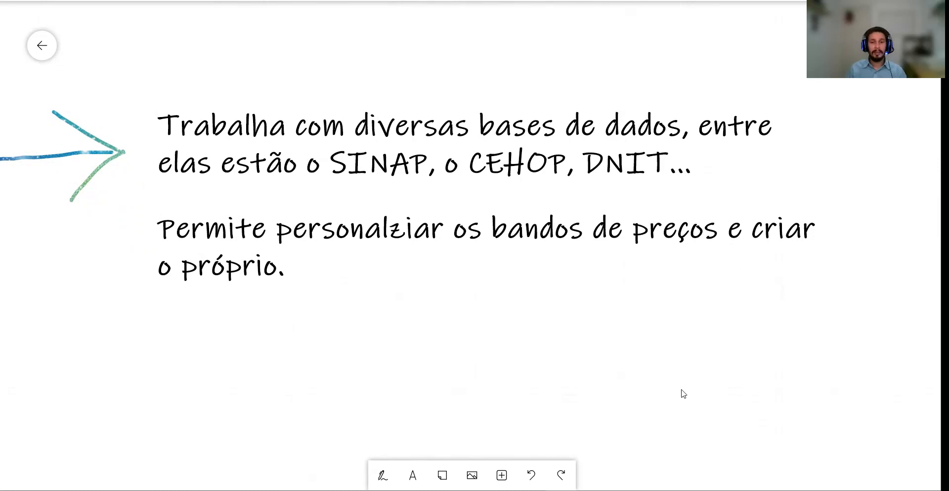
- Switch to Arquimedes and start a new database of the type Orçamento
left_click(690, 490)
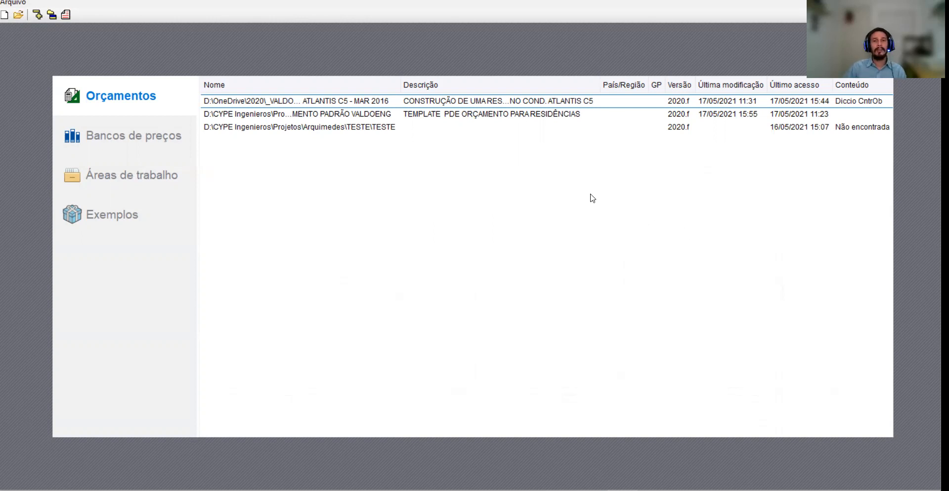
left_click(6, 15)
left_click_drag(416, 187, 442, 154)
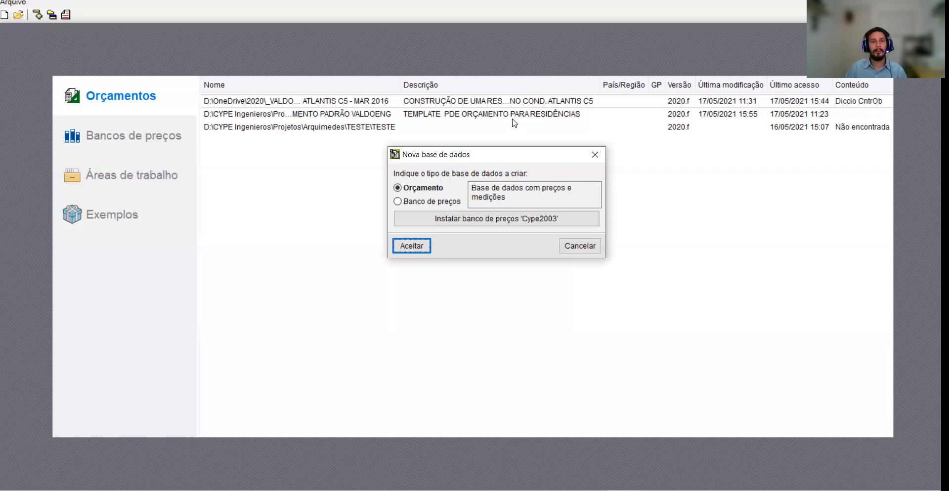
left_click(413, 246)
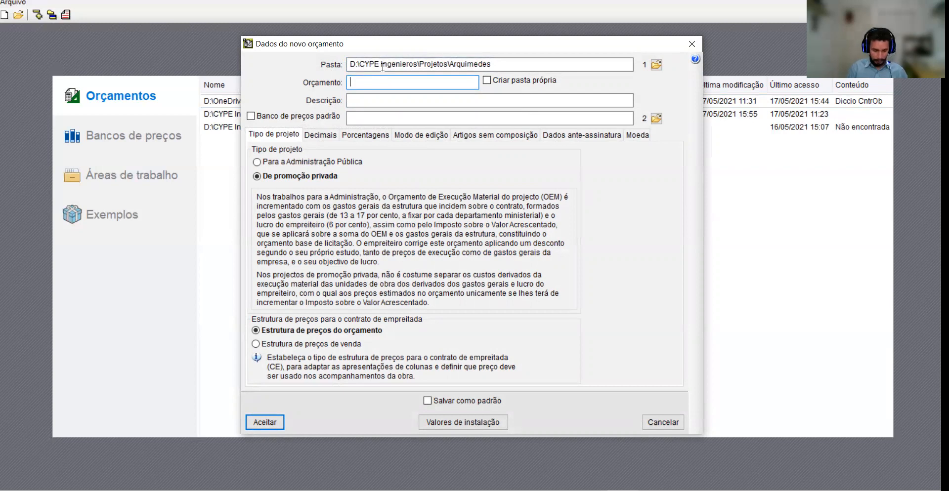
- Name the new budget "ORÇAMENTO RESIDENCIAL"
key("Caps_Lock")
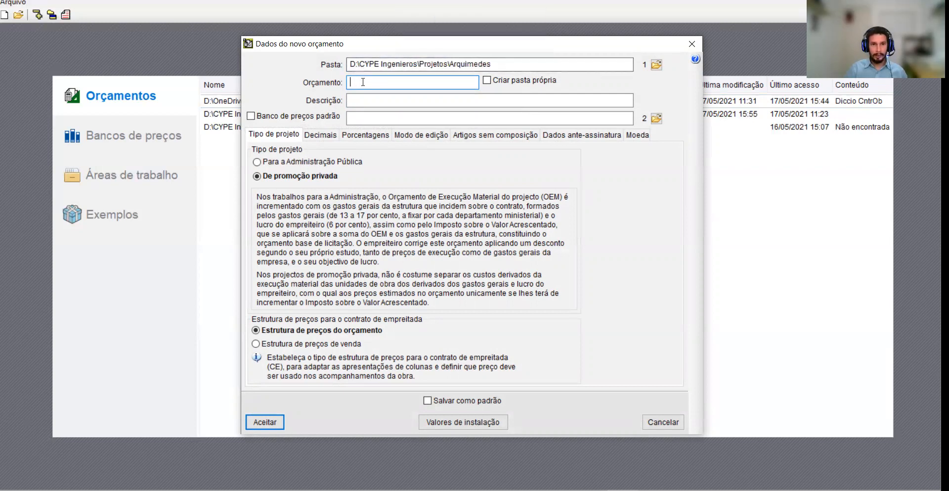
type("OR")
key("BackSpace")
key("BackSpace")
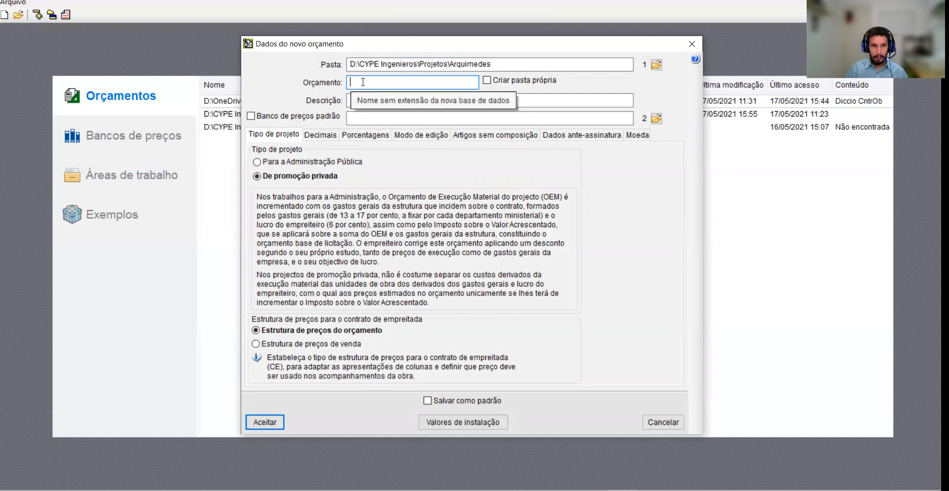
type("ORÇAMENTO ")
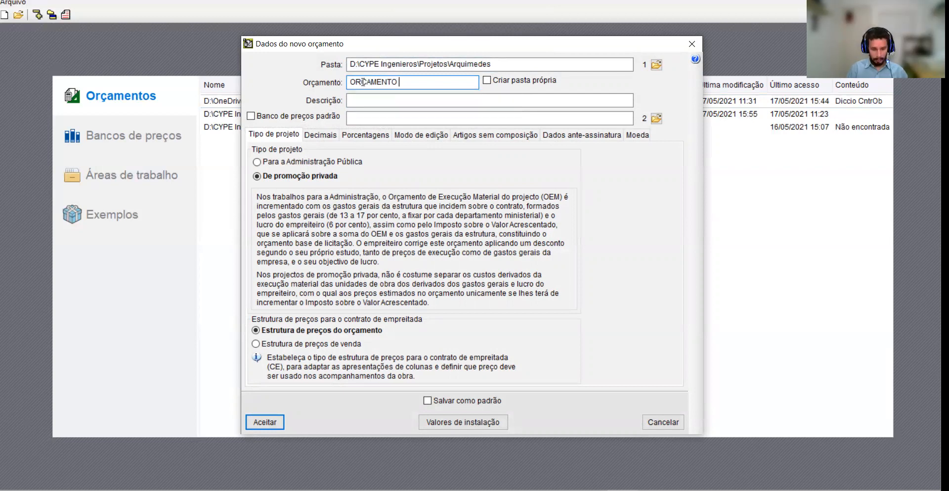
type("RESIDENCIAL")
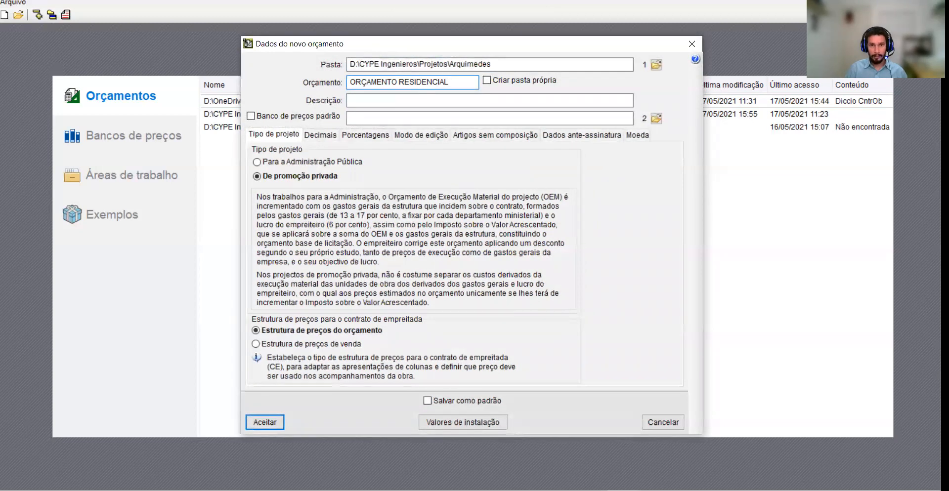
- Describe the budget as "ORÇAMENTO DE UMA RESIDENCIA UNIFAMILAR" and enable creating its own folder
left_click(352, 101)
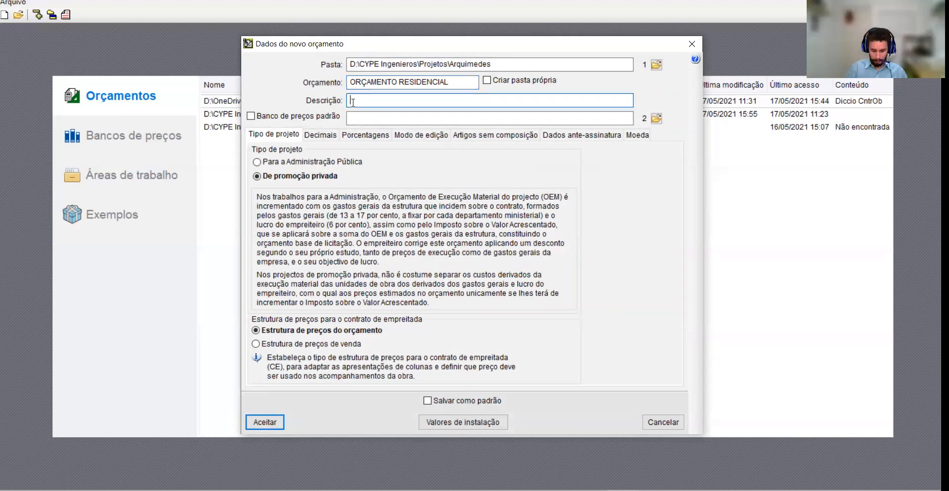
type("ORÇAMENTO DE UMA RESIDENCIA UNIFAMILAR")
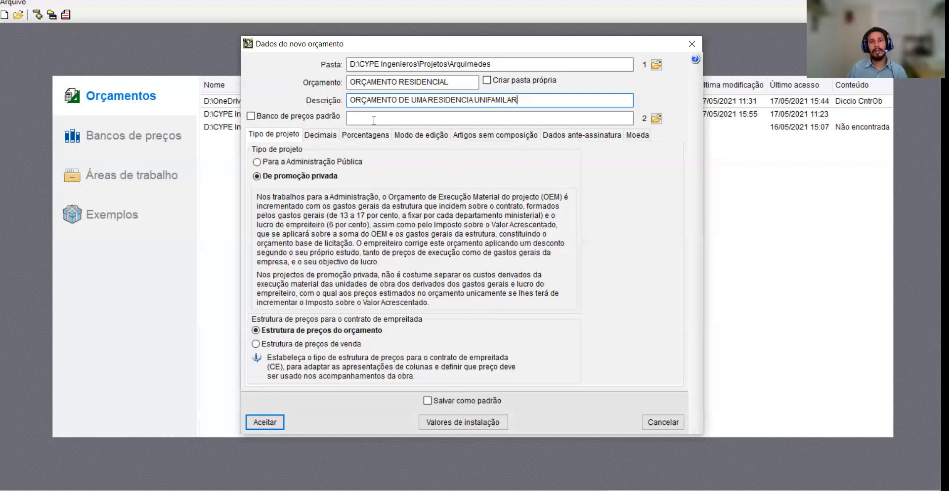
left_click(494, 82)
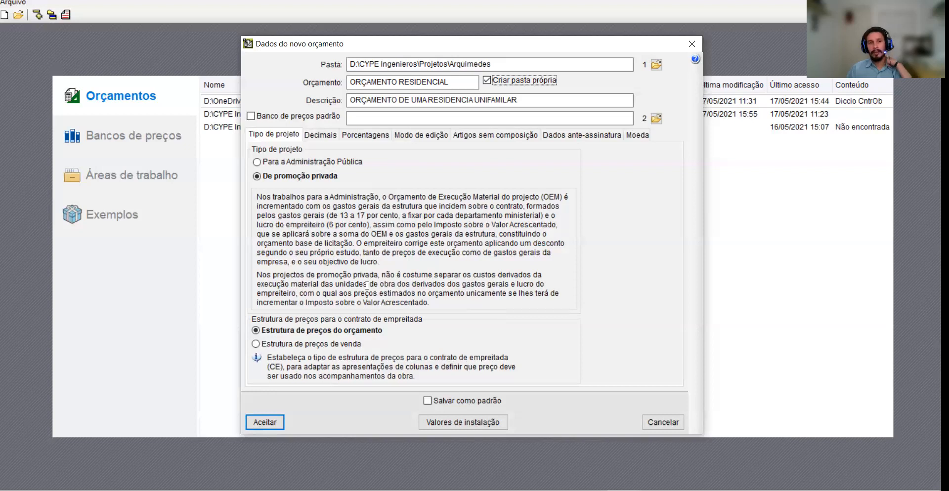
- Set the decimals of quantity dimensions, subtotals/totals, service composition yields and margin percentage to Sem arredondar
left_click(307, 135)
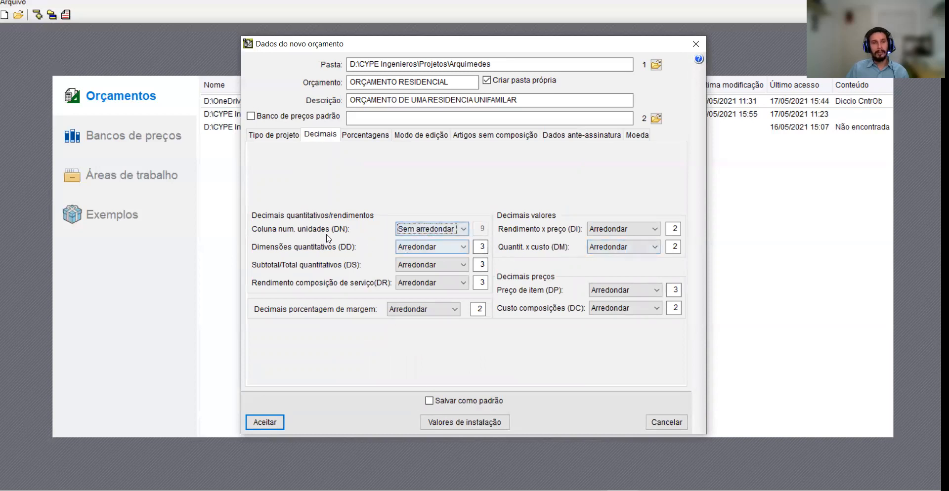
left_click(452, 247)
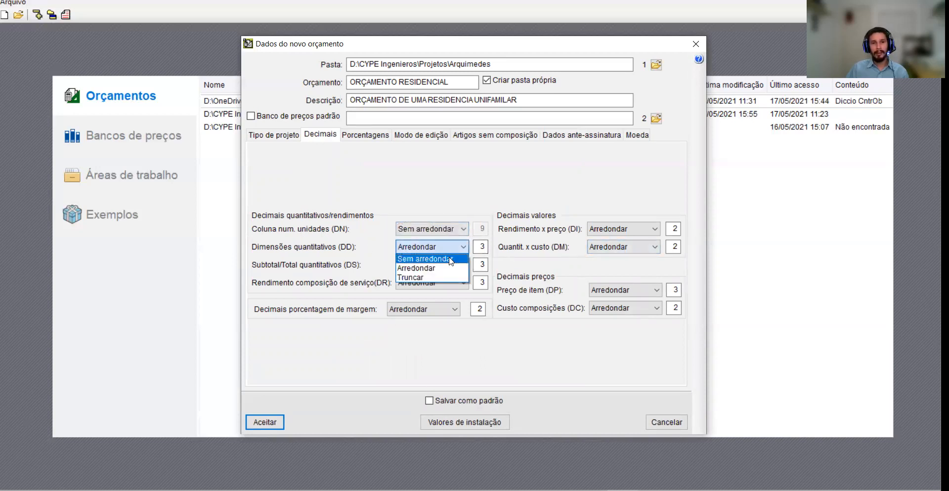
left_click(430, 171)
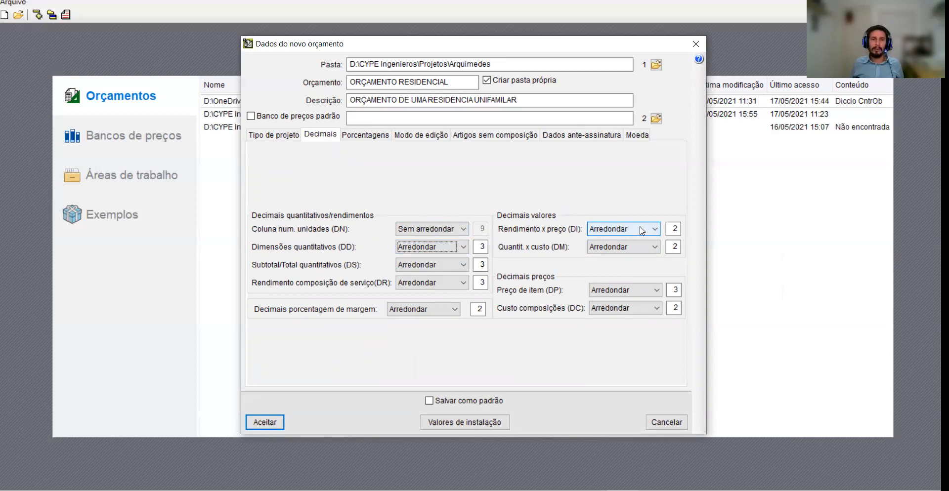
left_click(448, 247)
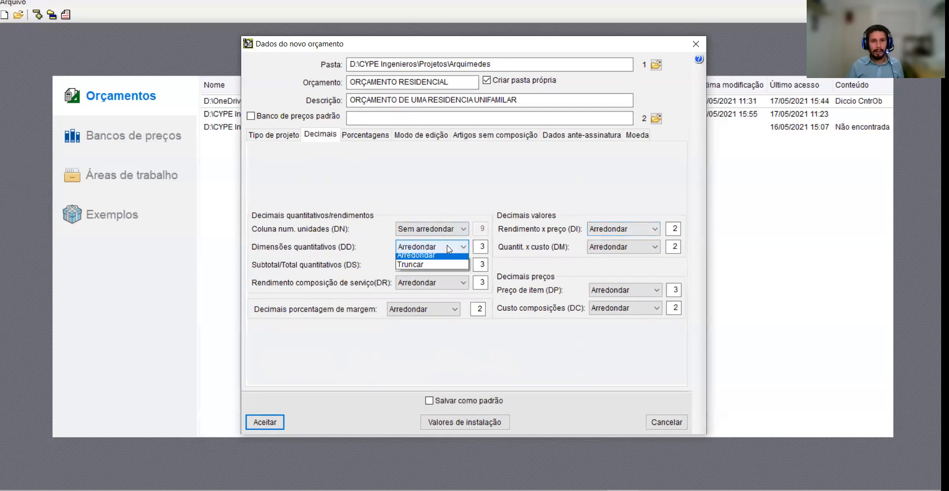
left_click(435, 255)
left_click(434, 265)
left_click(436, 274)
left_click(437, 283)
left_click(428, 292)
left_click(423, 309)
left_click(415, 318)
- Set the value decimals (DI, DM) and the price decimals (DP, DC) to Sem arredondar
left_click(637, 229)
left_click(618, 238)
left_click(625, 247)
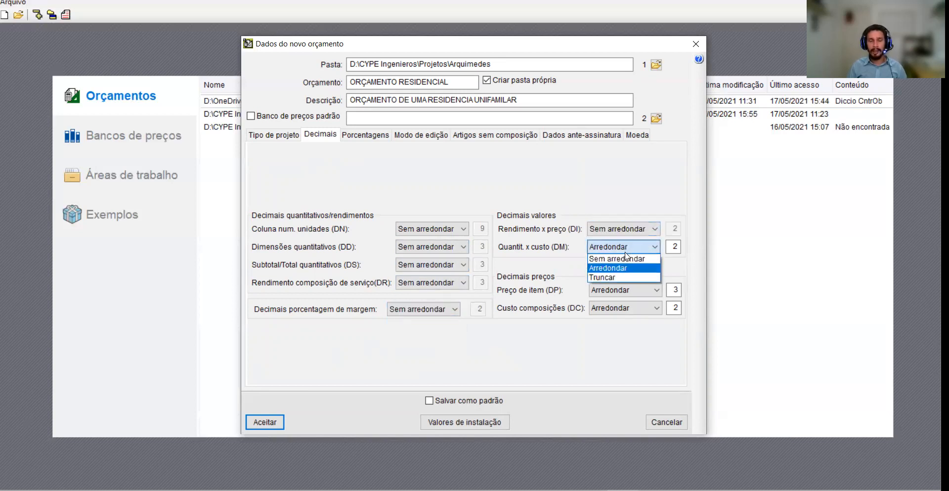
left_click(624, 258)
left_click(625, 290)
left_click(625, 303)
left_click(618, 308)
left_click(615, 316)
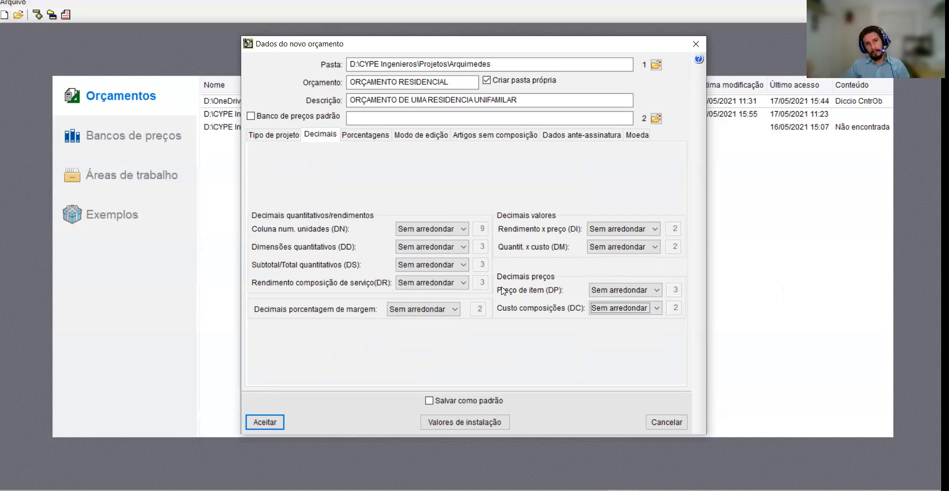
- Set all indirect costs, general expenses, profit and tax percentages of the budget to 0
left_click(370, 137)
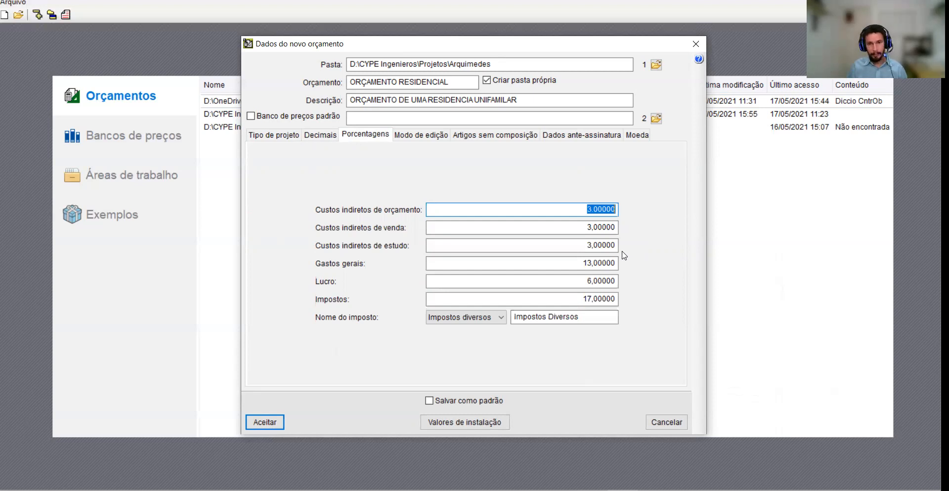
type("00")
key("Tab")
type("0")
key("Tab")
type("0")
key("Tab")
type("0")
key("Tab")
key("Tab")
type("0")
key("Tab")
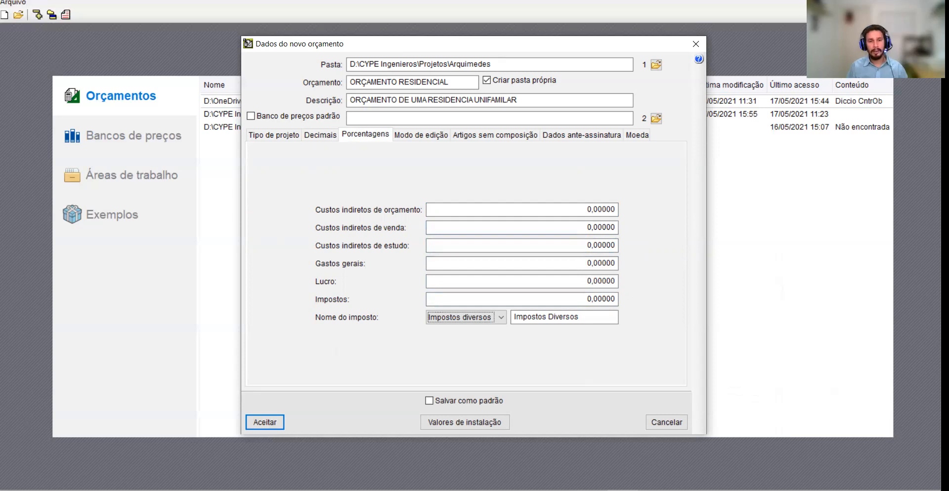
- Review the editing mode, items without composition, signature data and currency settings, and create the budget
left_click(419, 135)
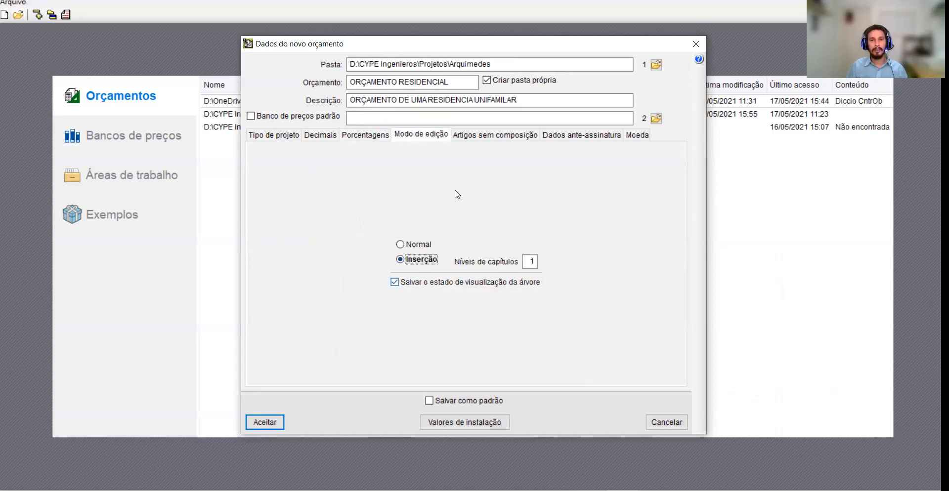
left_click(489, 138)
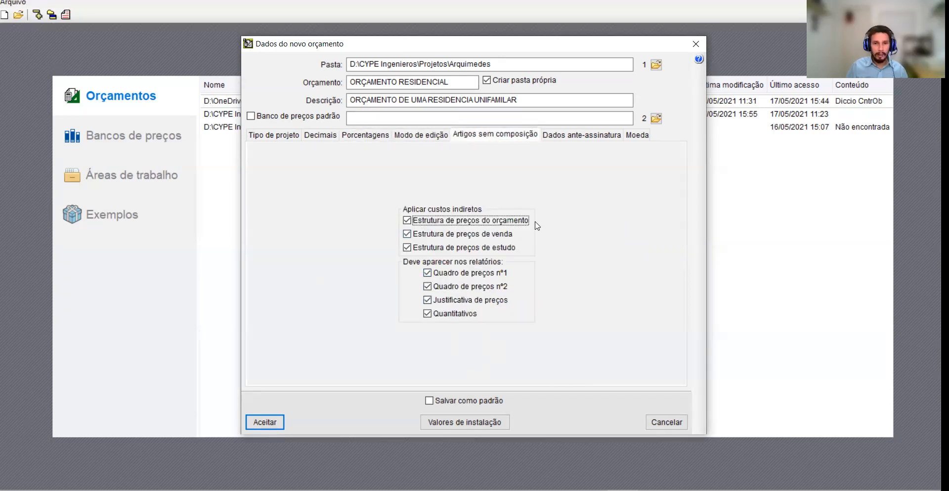
left_click(562, 139)
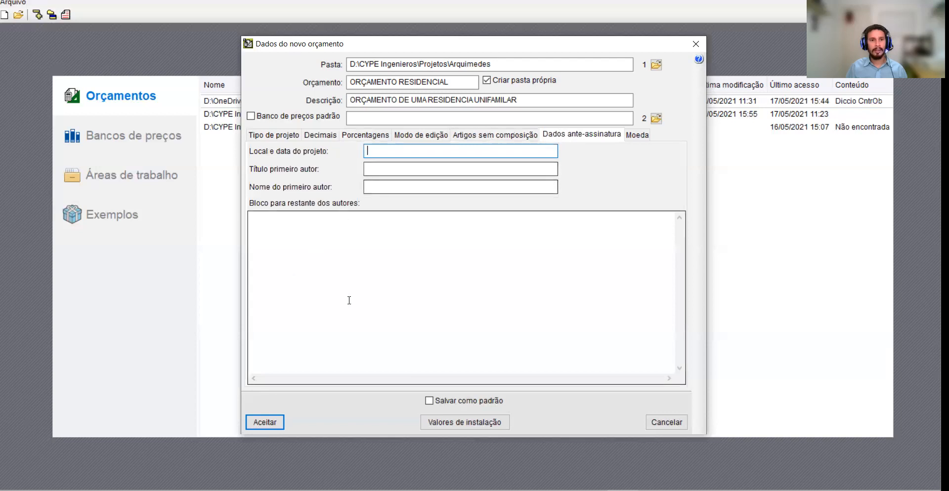
left_click(534, 151)
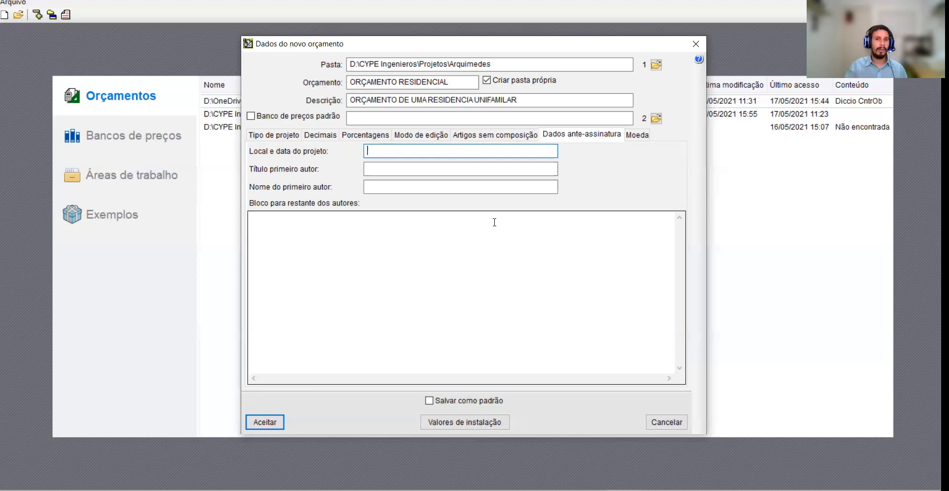
left_click(638, 134)
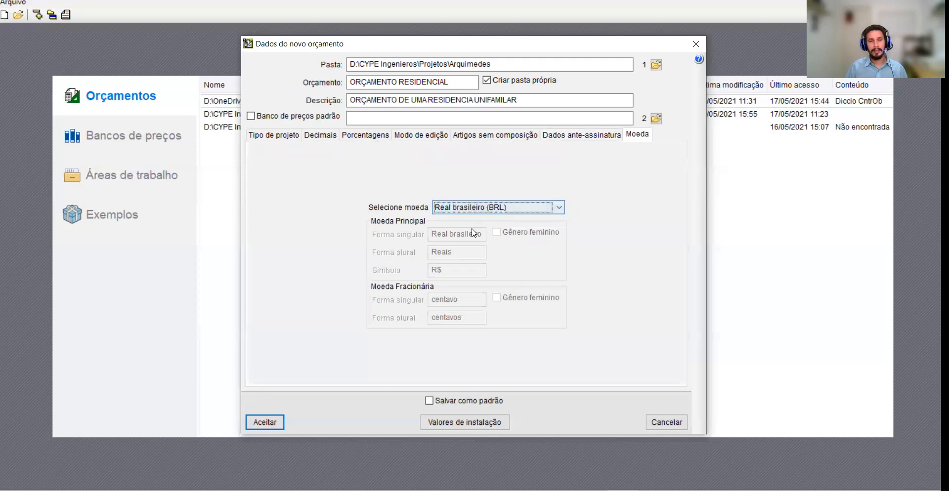
left_click(272, 423)
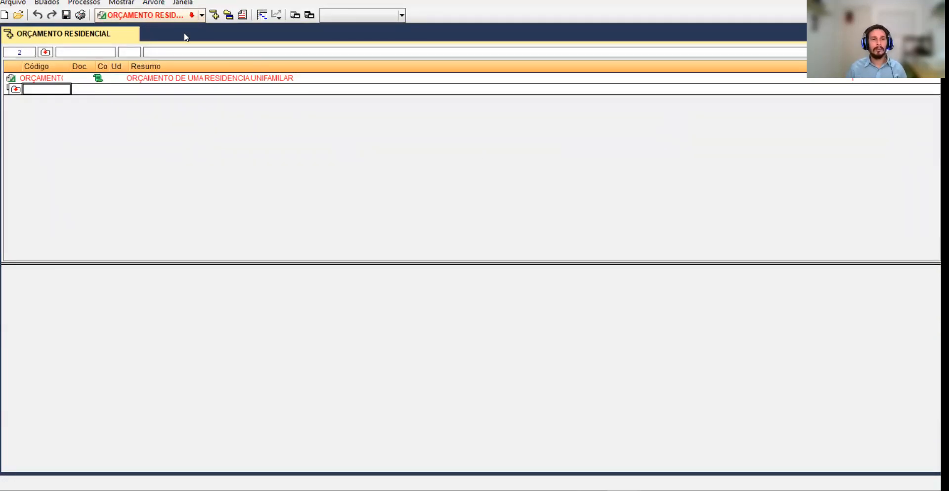
- Add a chapter with code 01 and summary "SERVIÇOS PRELIMINARES" under the budget root
left_click(15, 89)
left_click(17, 92)
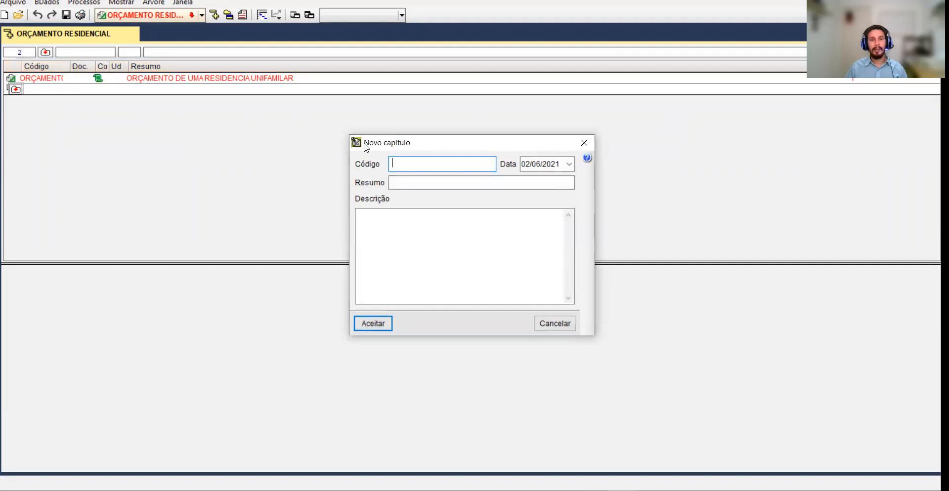
left_click_drag(367, 147, 248, 127)
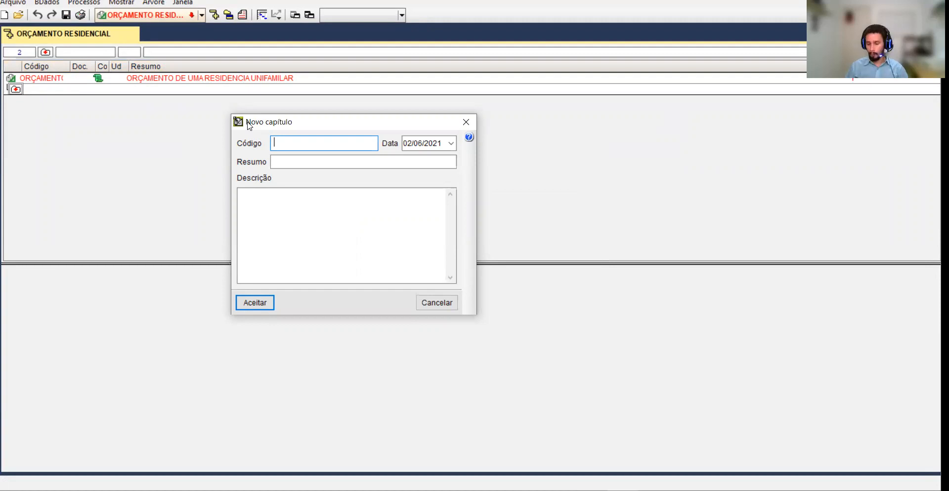
type("01")
left_click(298, 162)
key("Caps_Lock")
type("s")
key("Caps_Lock")
key("BackSpace")
type("SERVIÇOS PRE")
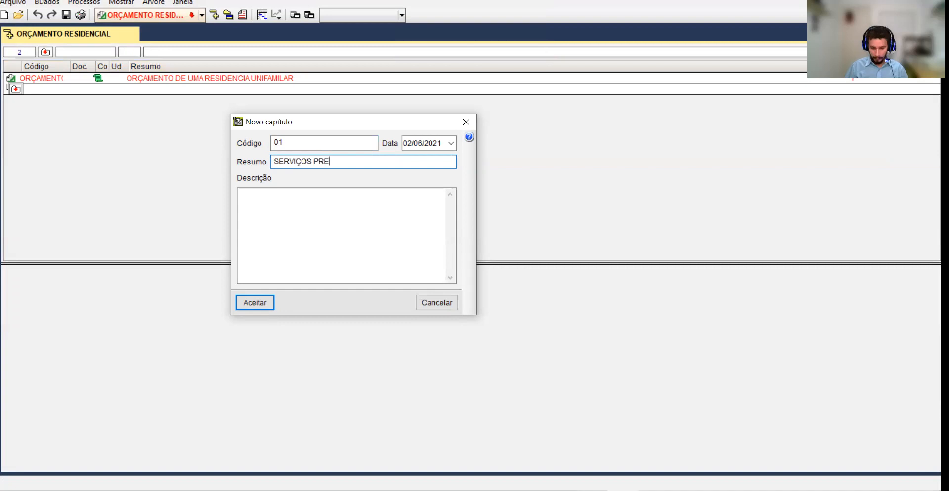
type("LIMINARES")
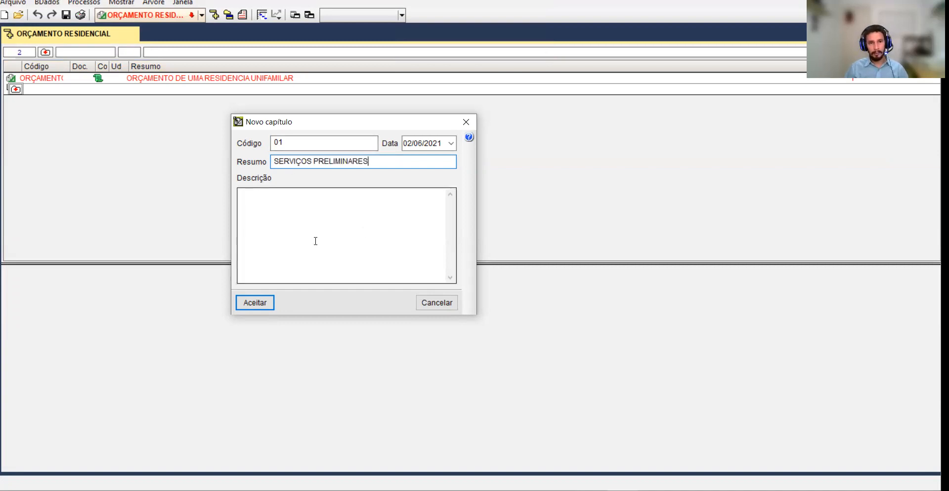
left_click(260, 303)
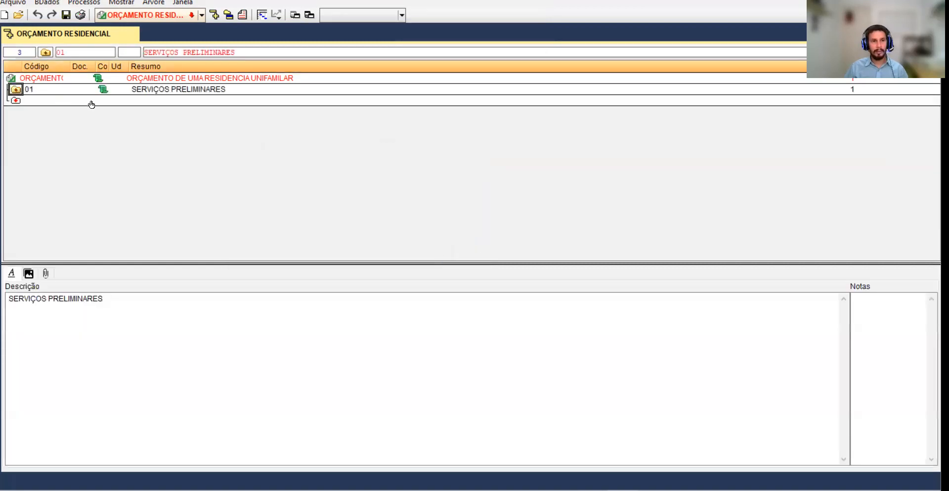
- Add a chapter with code 02 and summary "SERVIÇOS EM TERRA" below the SERVIÇOS PRELIMINARES chapter
double_click(15, 100)
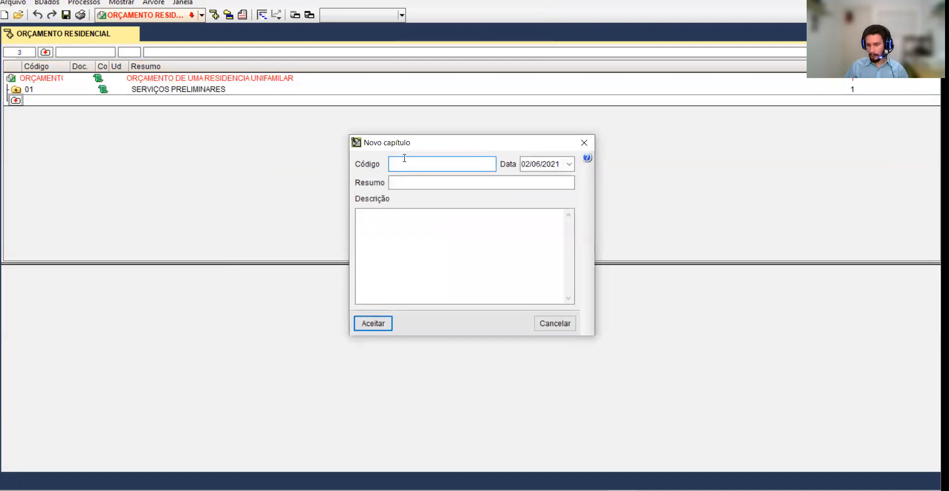
type("02")
left_click(391, 182)
type("SERVI")
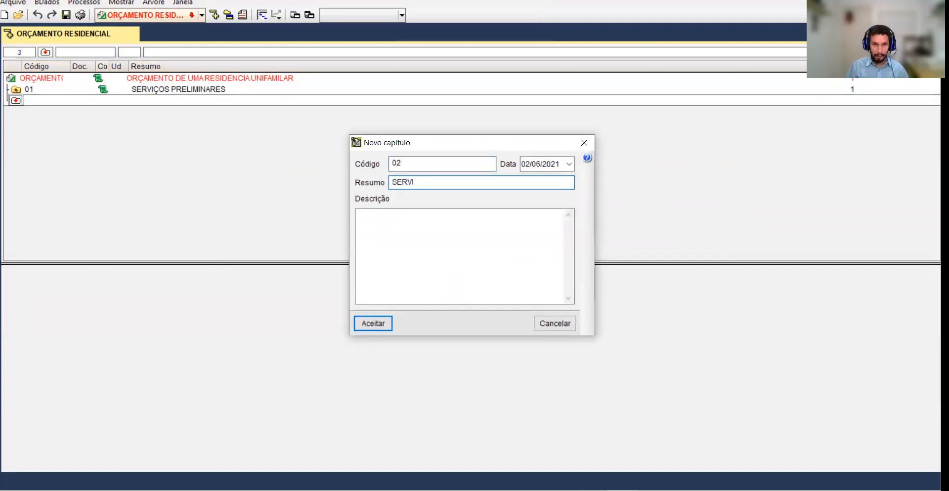
type("ÇOS EM TERRA")
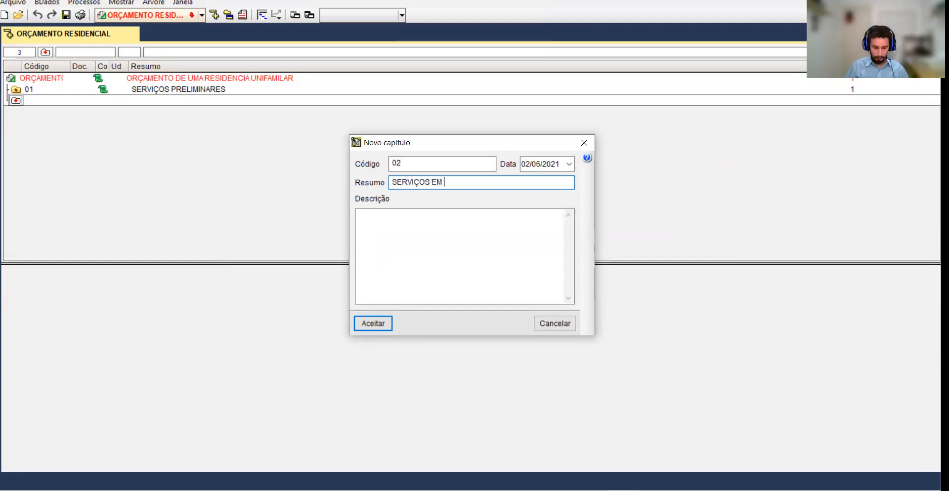
left_click(373, 324)
- Add a chapter with code 03 and summary "INFRAESTRUTURA" at the end of the chapter list
double_click(16, 113)
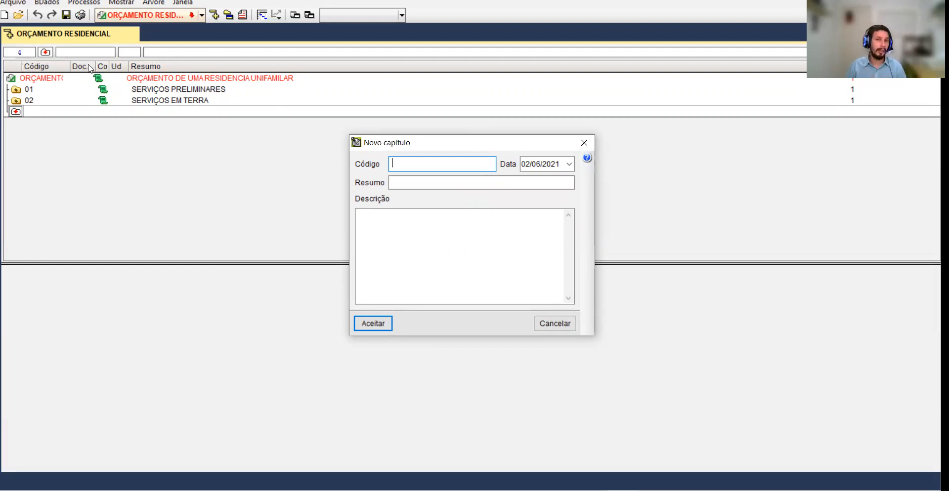
type("03")
left_click(398, 182)
type("IN")
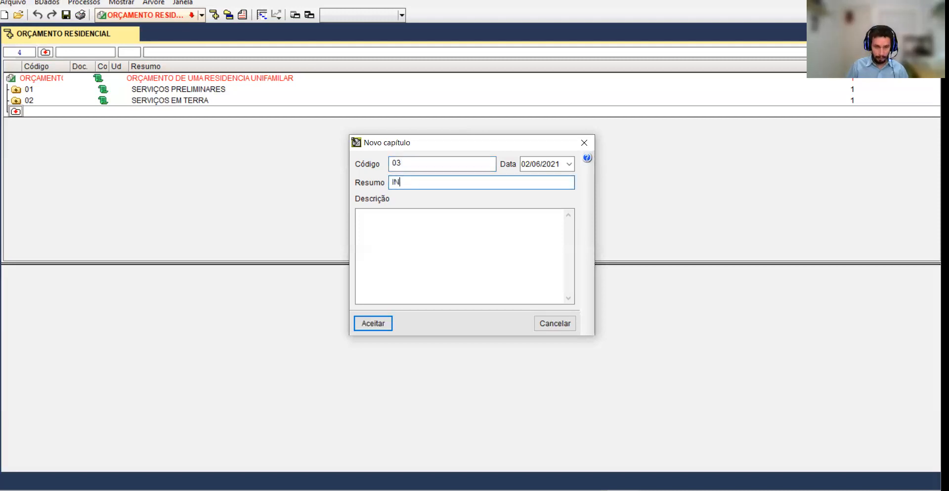
type("FRAESTRU")
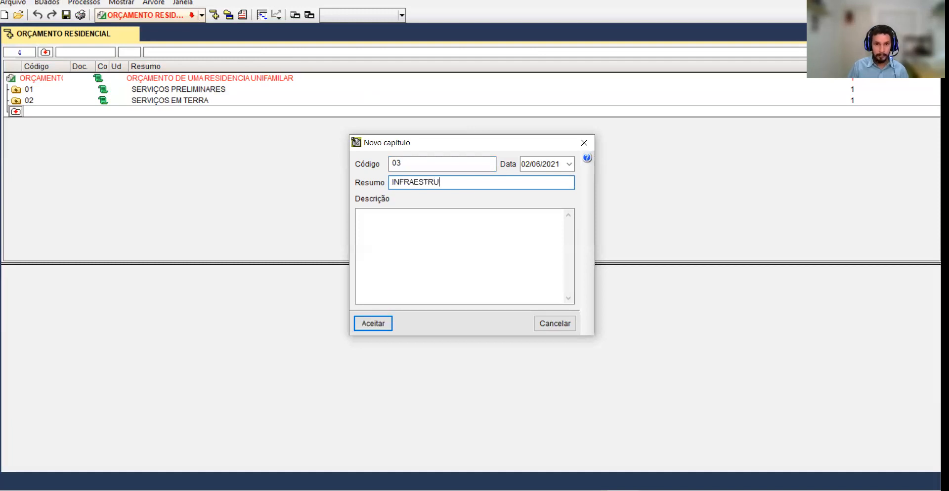
type("TURA")
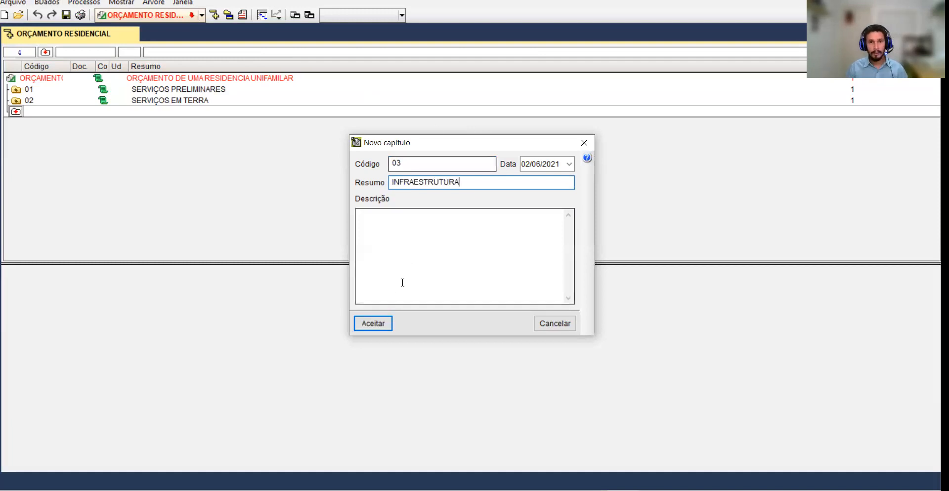
left_click(385, 324)
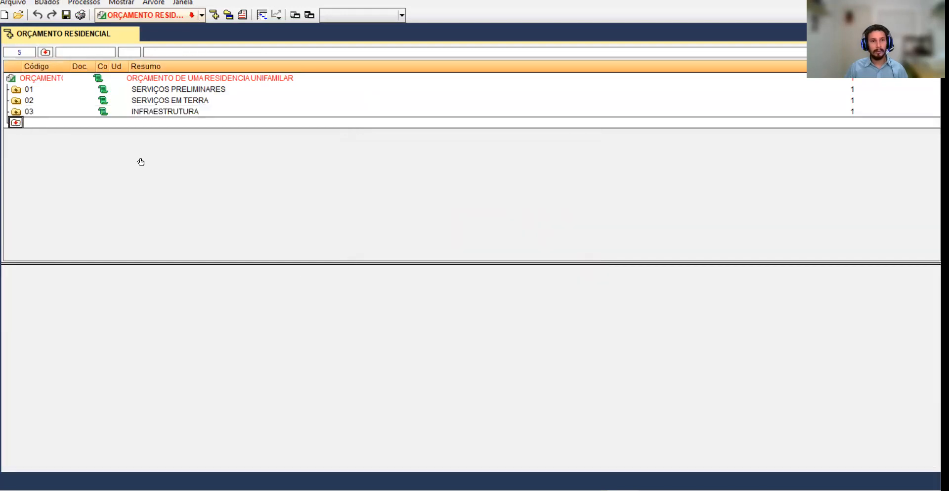
- Add a chapter with code 04 and summary "ESTRUTURA" below the INFRAESTRUTURA chapter
left_click(16, 122)
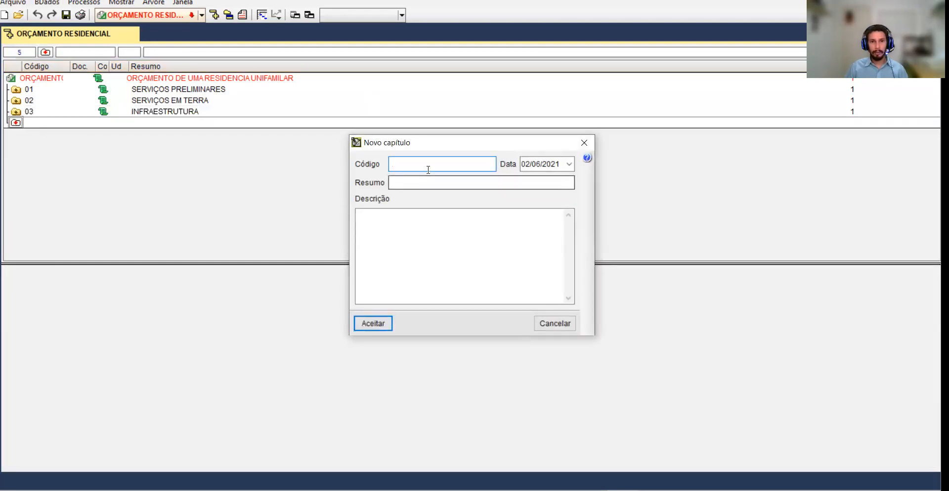
type("04")
left_click(403, 182)
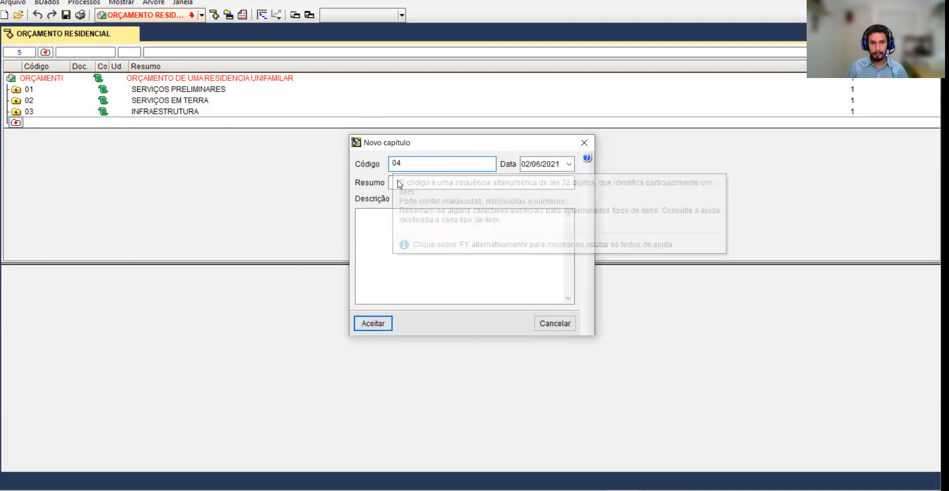
type("ESTRUTURA")
key("Tab")
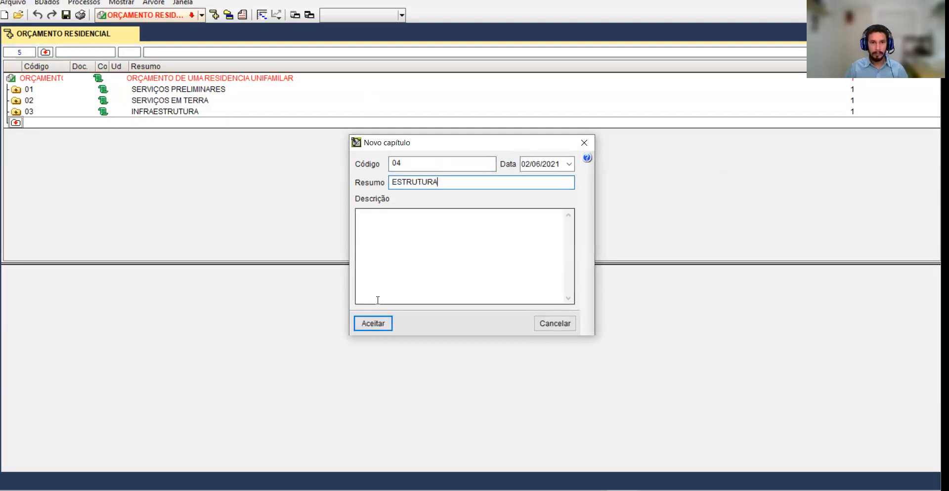
left_click(391, 324)
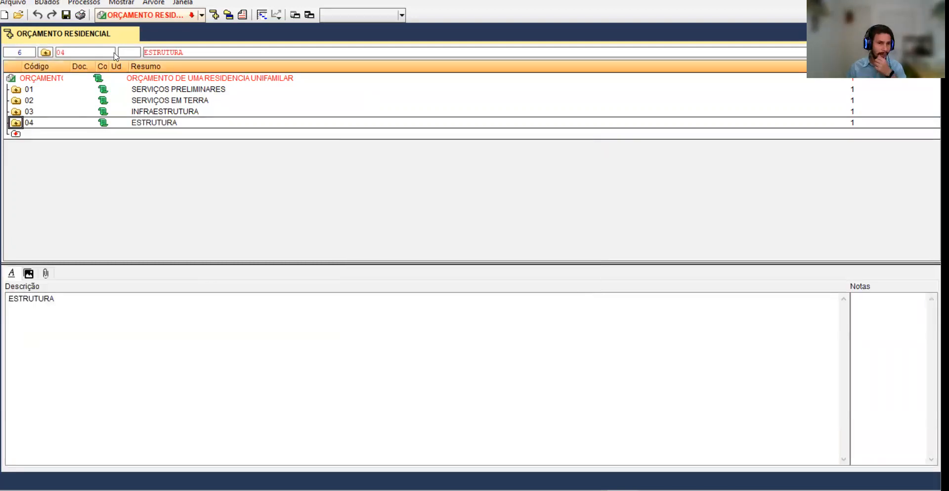
- Add a chapter with code 05 and summary "VEDAÇÃO" below the ESTRUTURA chapter
left_click(16, 135)
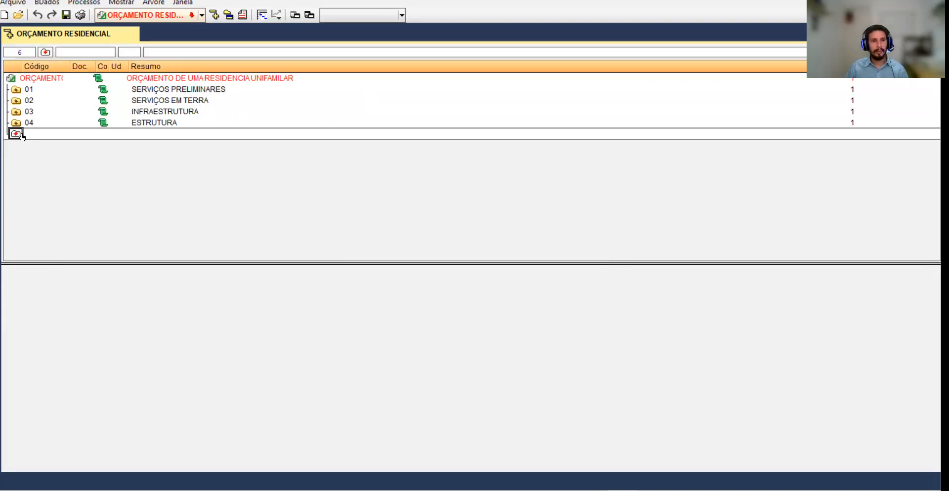
double_click(17, 134)
type("05")
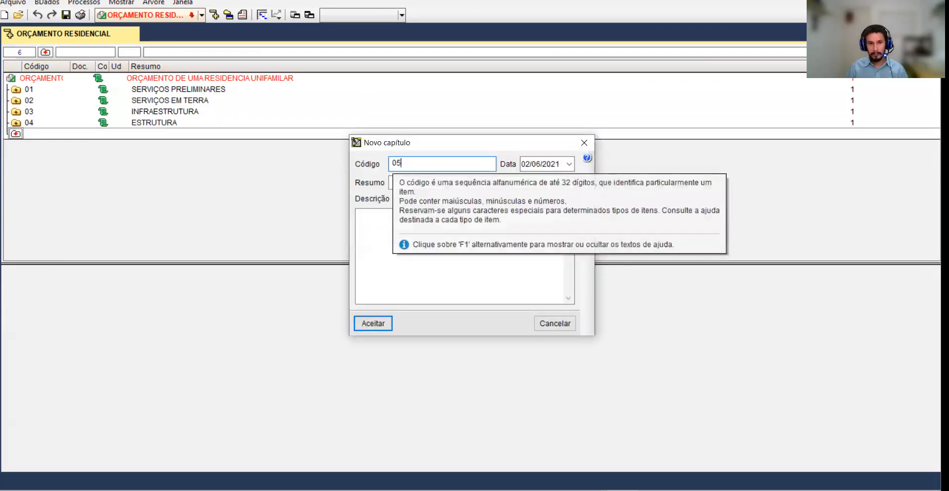
key("Tab")
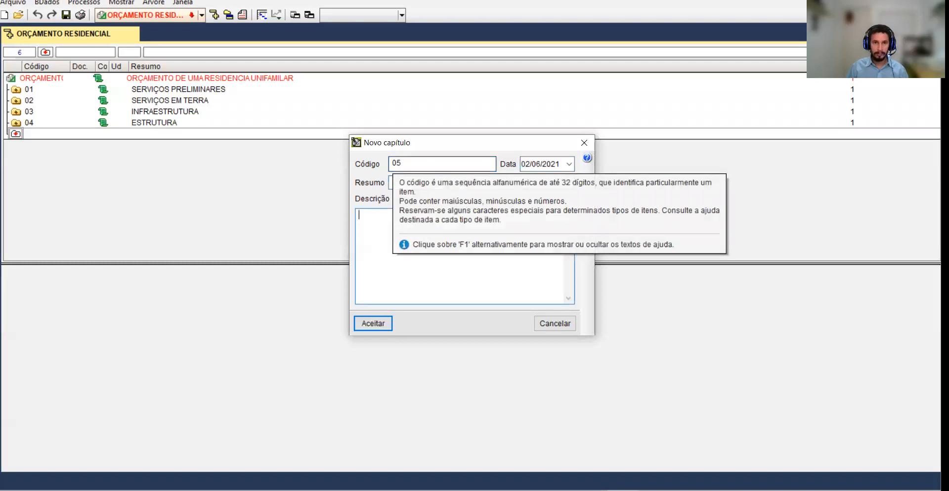
left_click(418, 184)
type("VEDA")
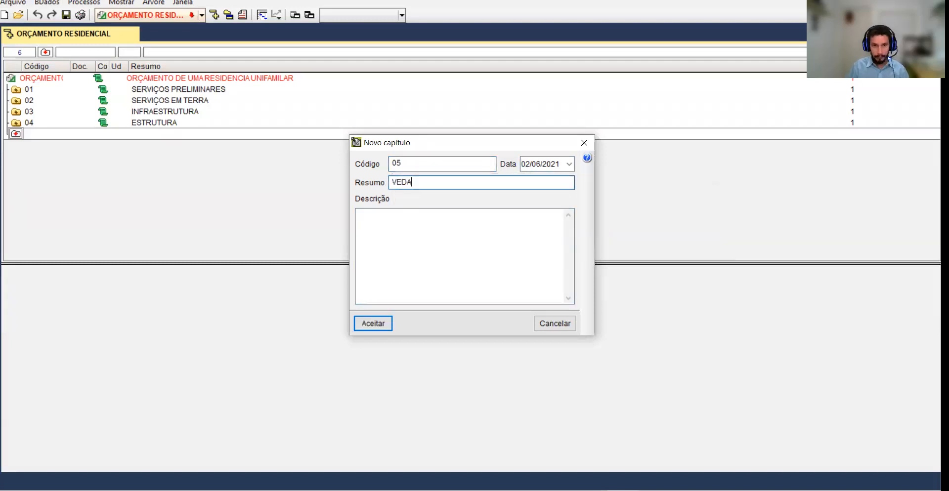
type("ÇÃO")
key("Tab")
key("Tab")
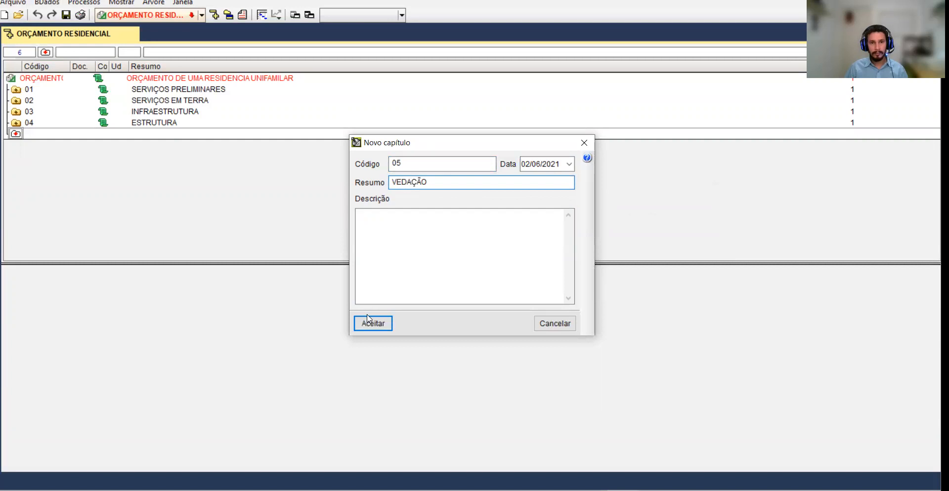
key("Return")
- Add a chapter with code 06 and summary "REVESTIMENTOS" below the VEDAÇÃO chapter
left_click(16, 144)
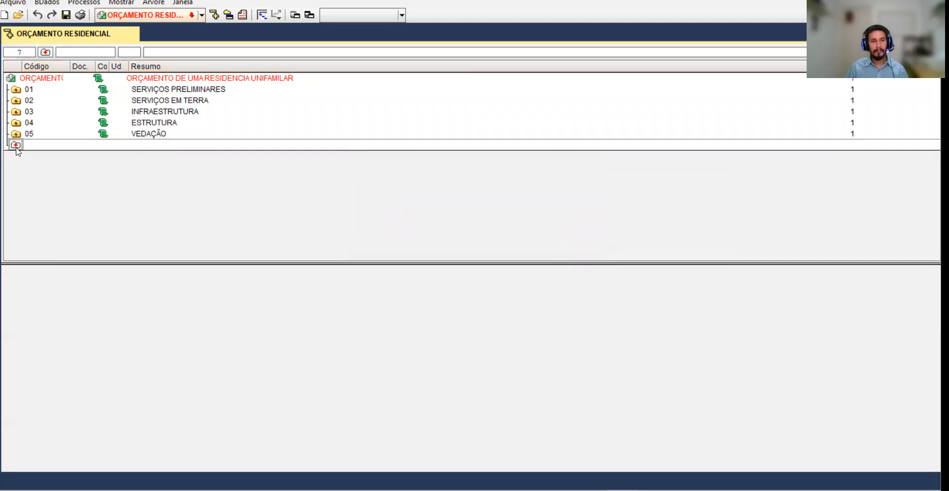
type("05")
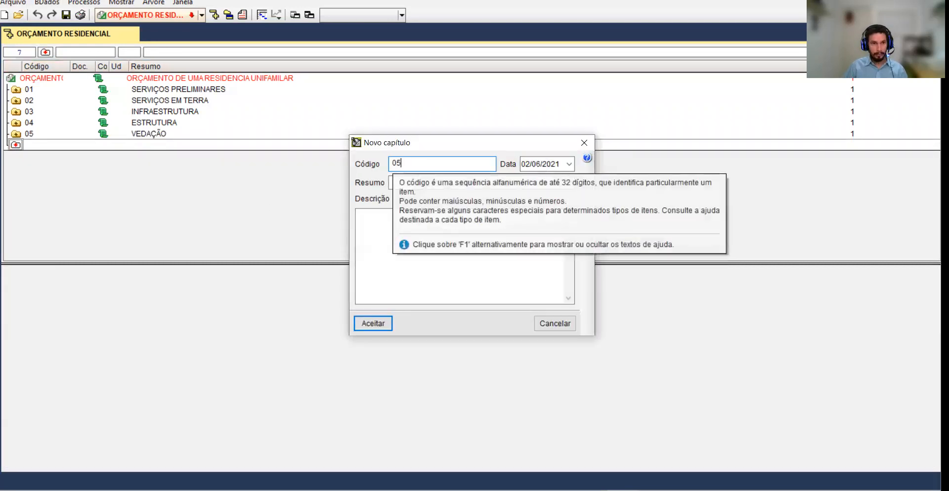
key("BackSpace")
type("6")
left_click(444, 184)
type("REVESTR")
key("BackSpace")
key("BackSpace")
type("TIMENTO")
key("BackSpace")
type("OS")
left_click(373, 323)
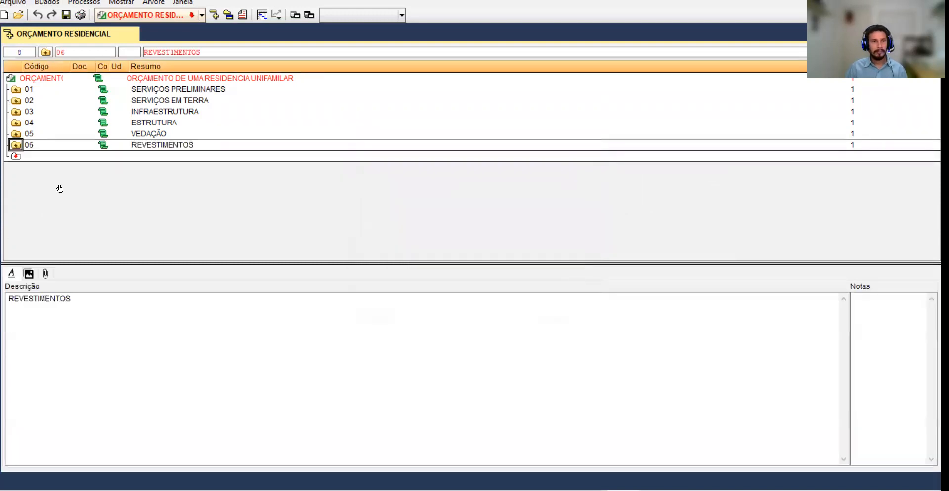
- Add a chapter with code 07 and summary "PISOS" below the REVESTIMENTOS chapter
double_click(16, 156)
type("07")
key("Tab")
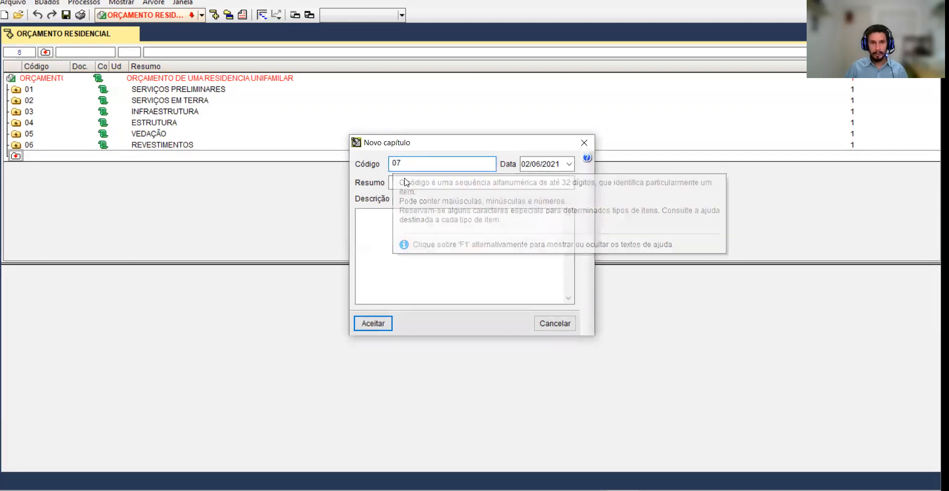
type("PISOS")
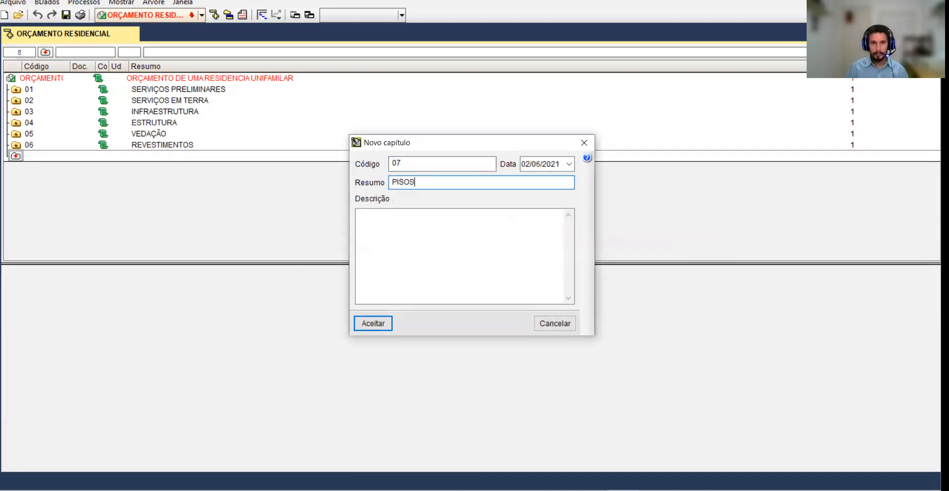
left_click(373, 323)
- Add a chapter with code 08 and summary "COBERTA" below the PISOS chapter
double_click(16, 168)
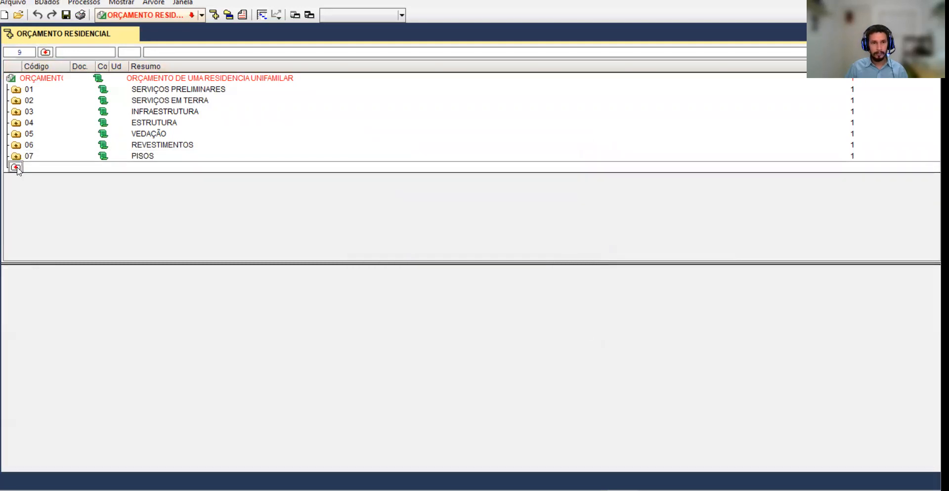
type("COBERTA")
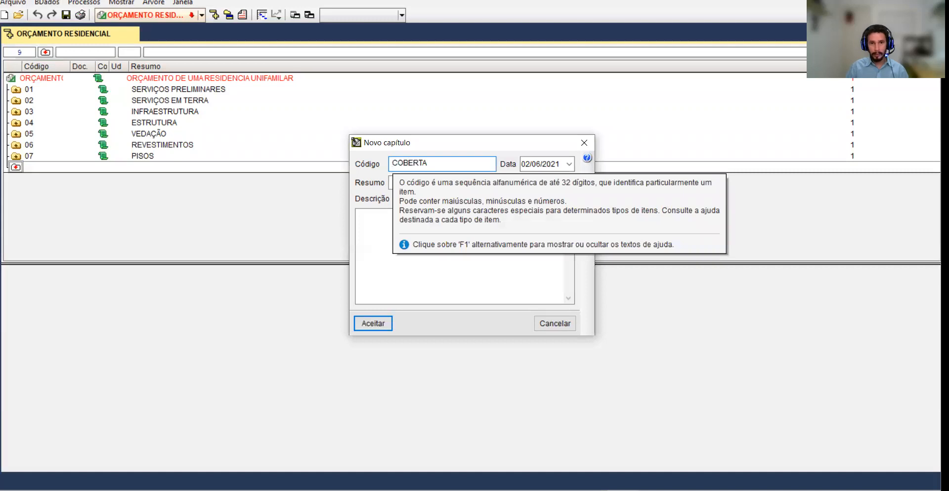
left_click(384, 324)
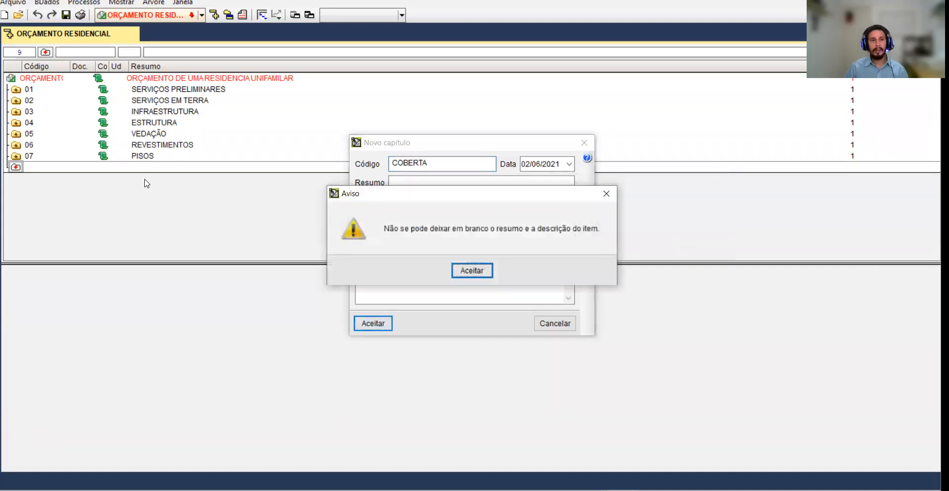
left_click(606, 195)
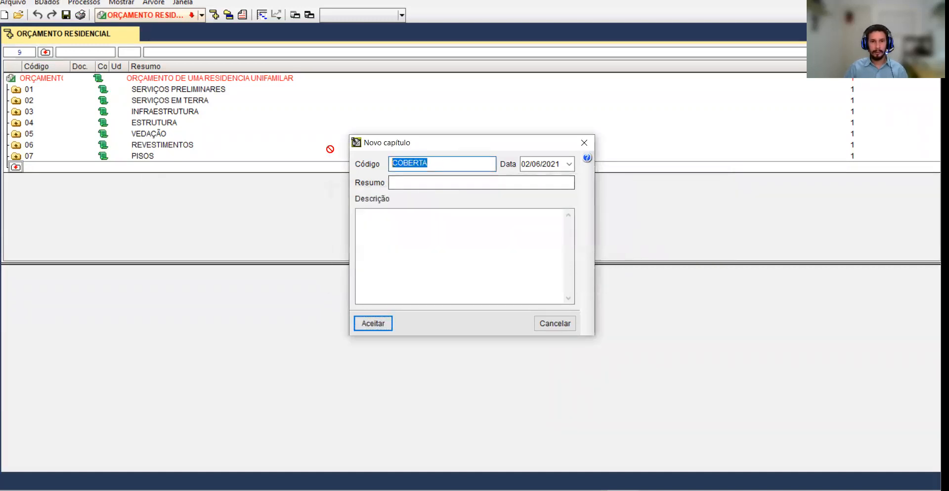
key("BackSpace")
left_click(446, 184)
type("COBERTA")
left_click(423, 165)
type("08")
left_click(374, 324)
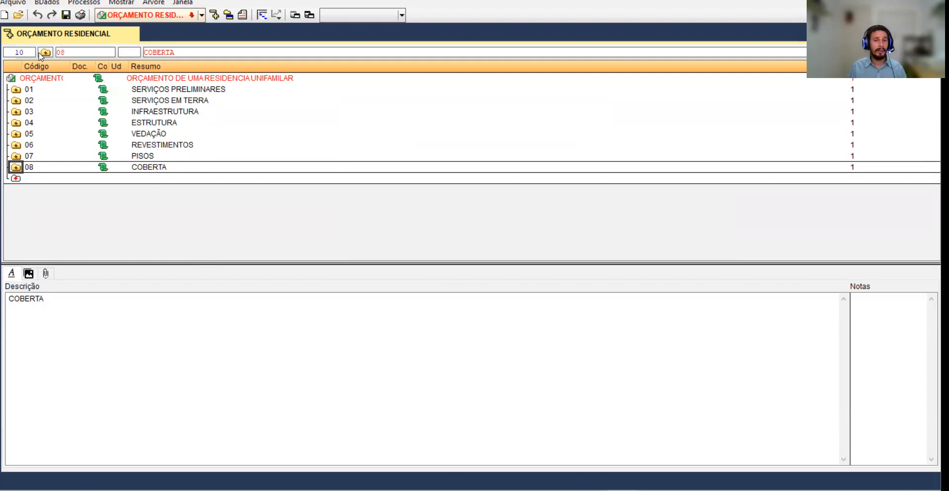
- Expand chapters 01 to 07 in the budget tree to examine their contents
left_click(16, 90)
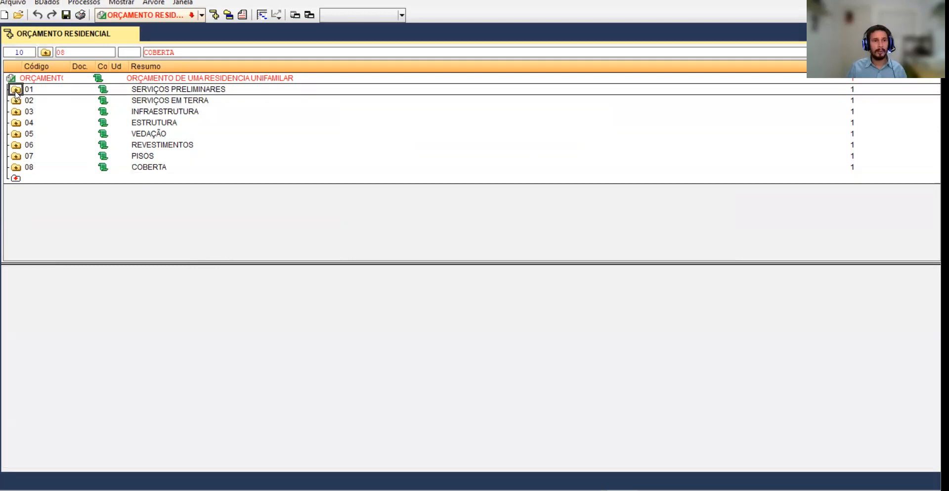
left_click(16, 112)
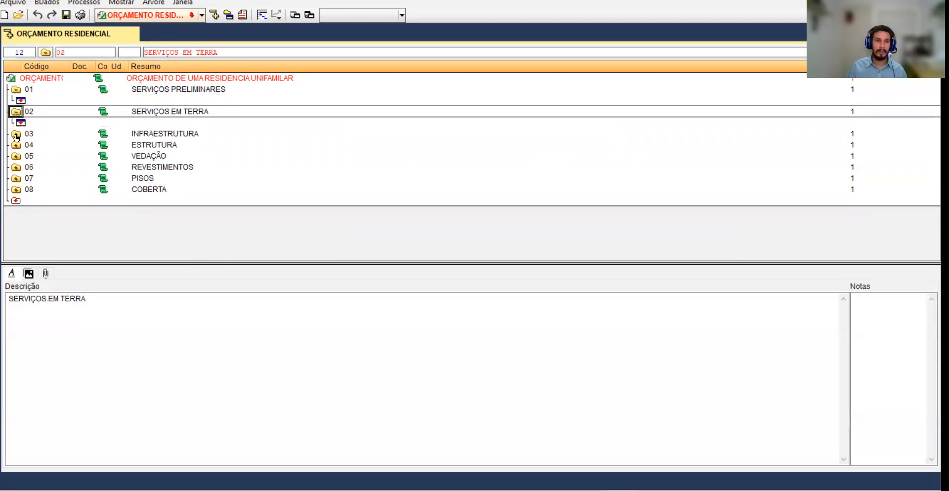
left_click(16, 135)
left_click(16, 157)
left_click(16, 179)
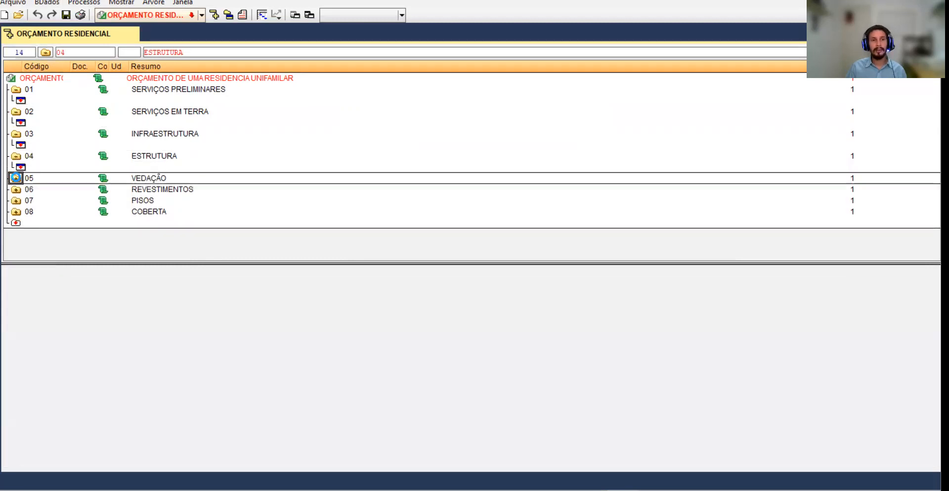
left_click(16, 200)
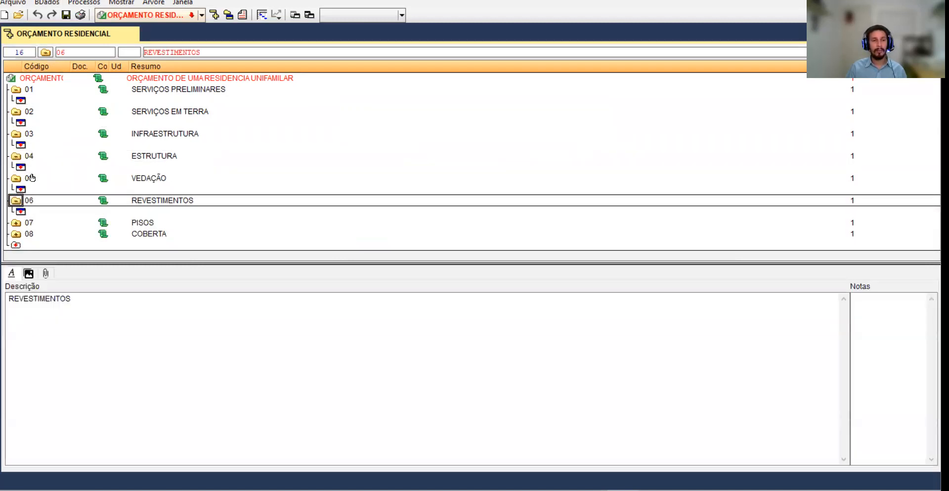
left_click(17, 224)
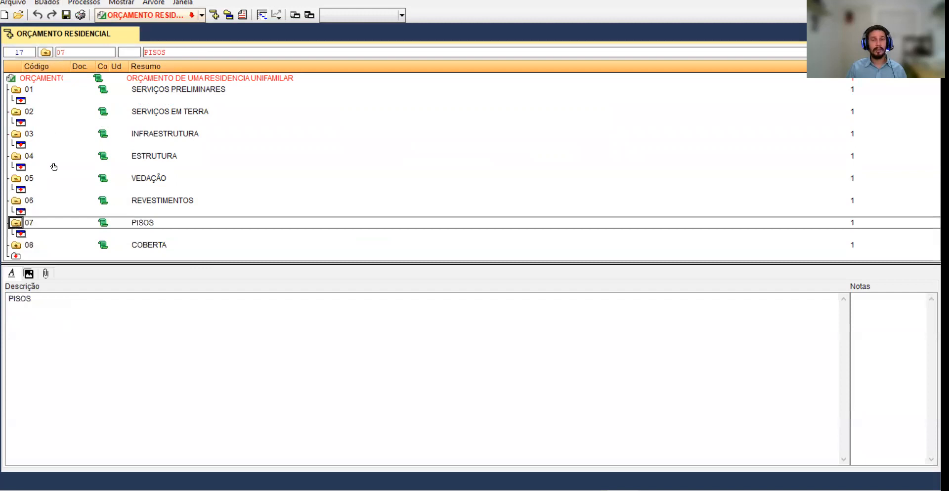
- Collapse the expanded chapters 01 to 07 so the tree lists only the main chapters
left_click(16, 135)
left_click(14, 114)
left_click(15, 100)
left_click(14, 111)
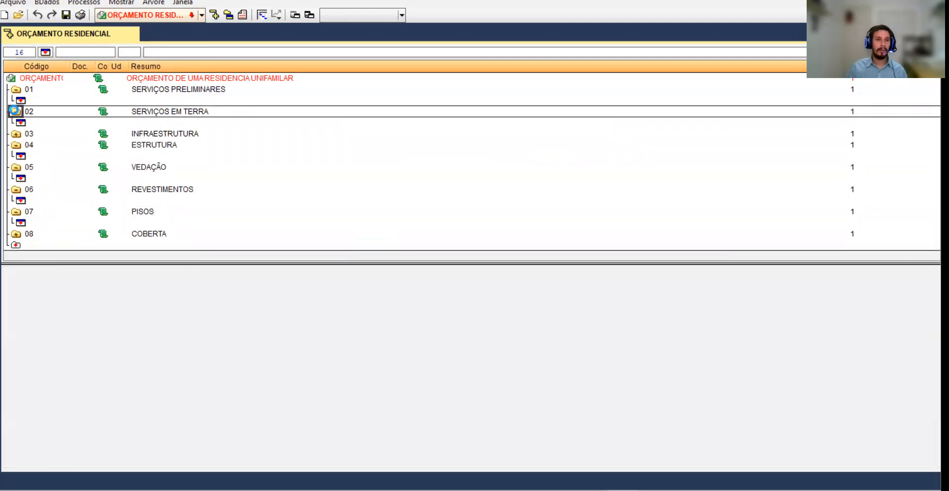
left_click(16, 90)
left_click(17, 123)
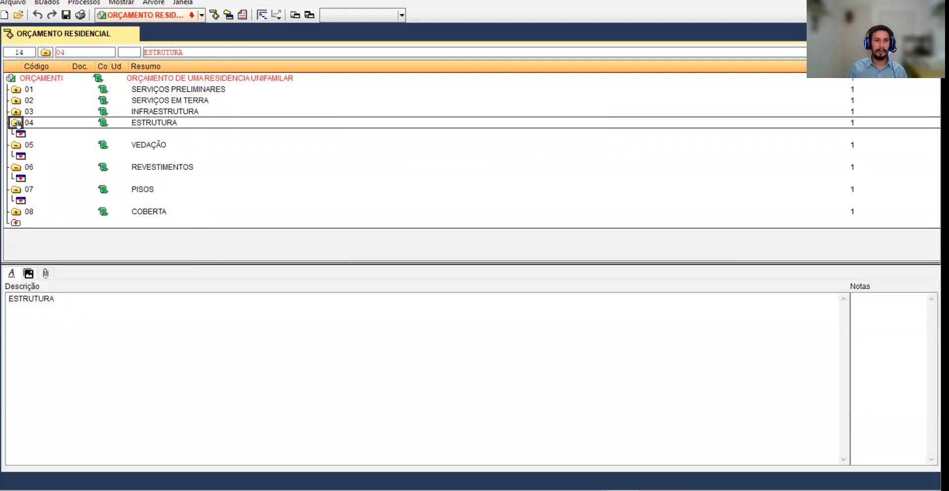
left_click(17, 136)
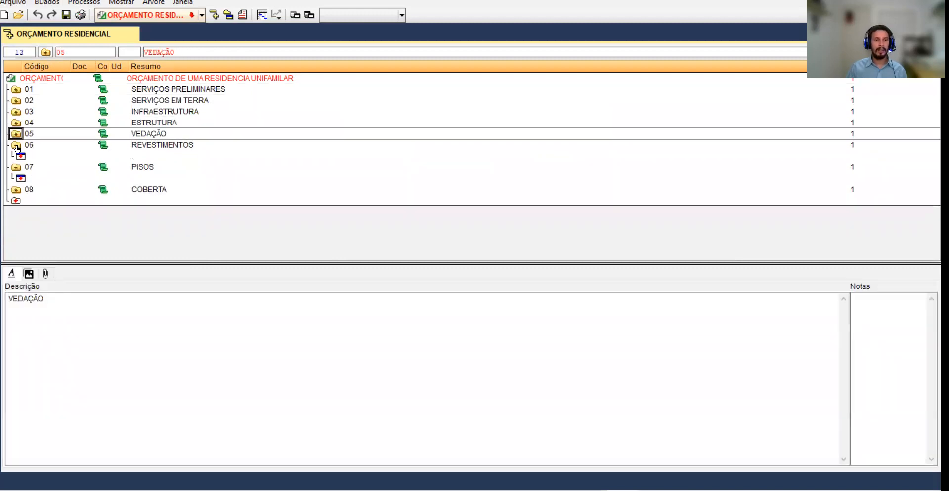
left_click(17, 146)
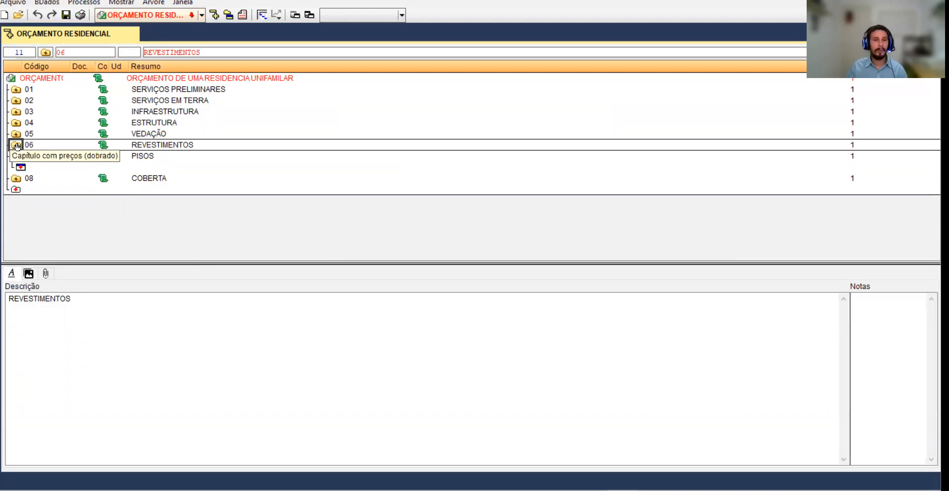
left_click(16, 156)
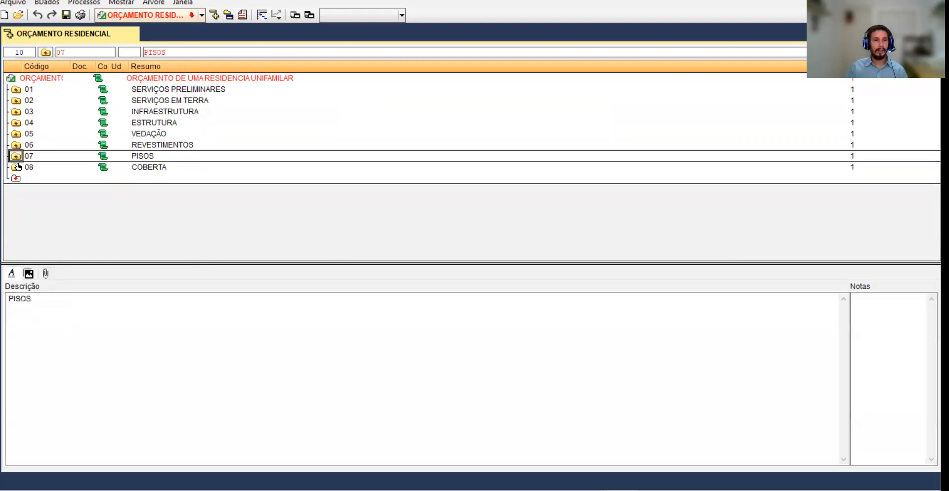